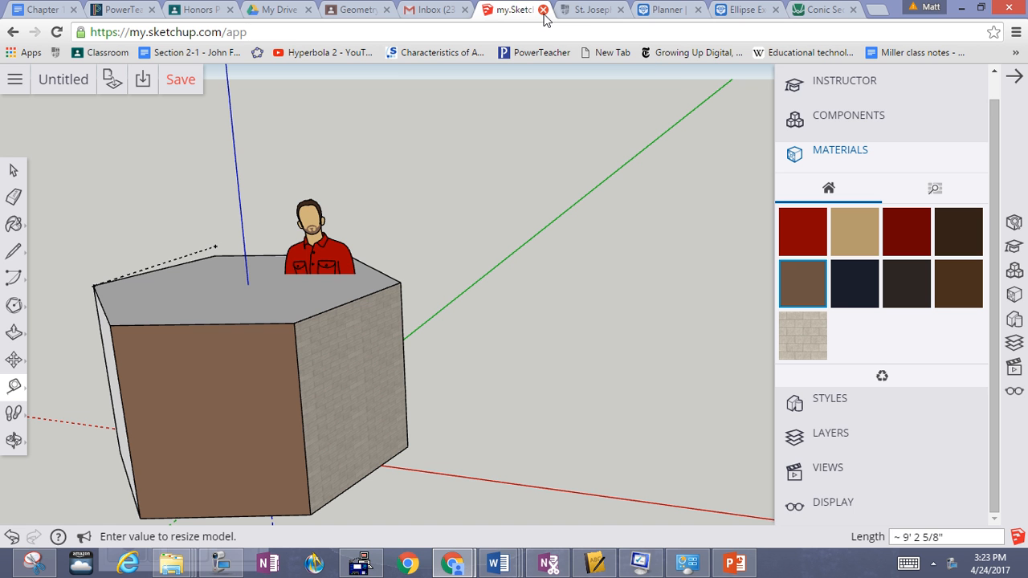
- Close the browser tab holding the untitled my.SketchUp model, leaving the page without saving
left_click(544, 9)
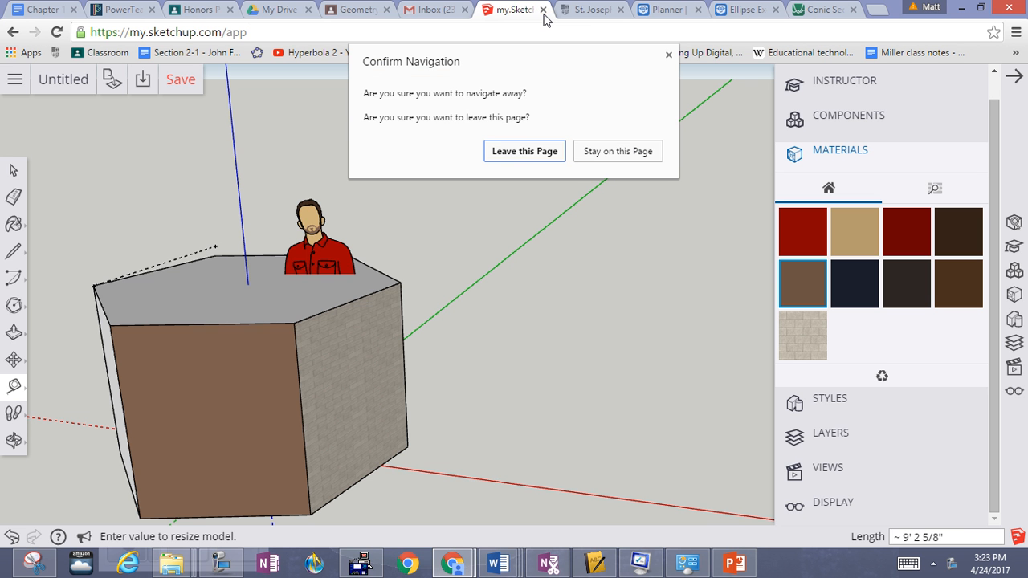
left_click(533, 152)
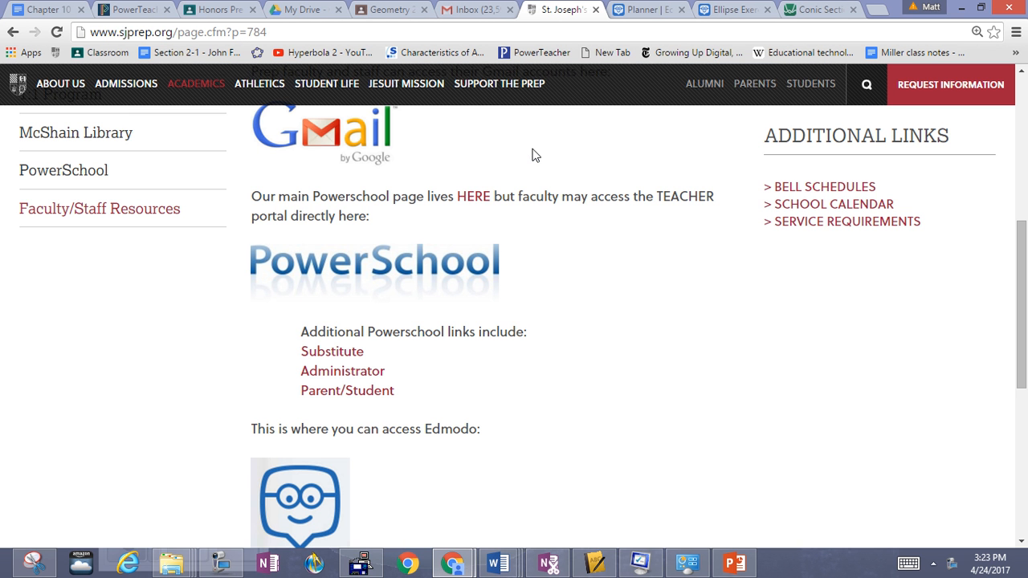
- Search the web for "my sketchup" in a new browser tab and open the official my.sketchup product page
left_click(878, 10)
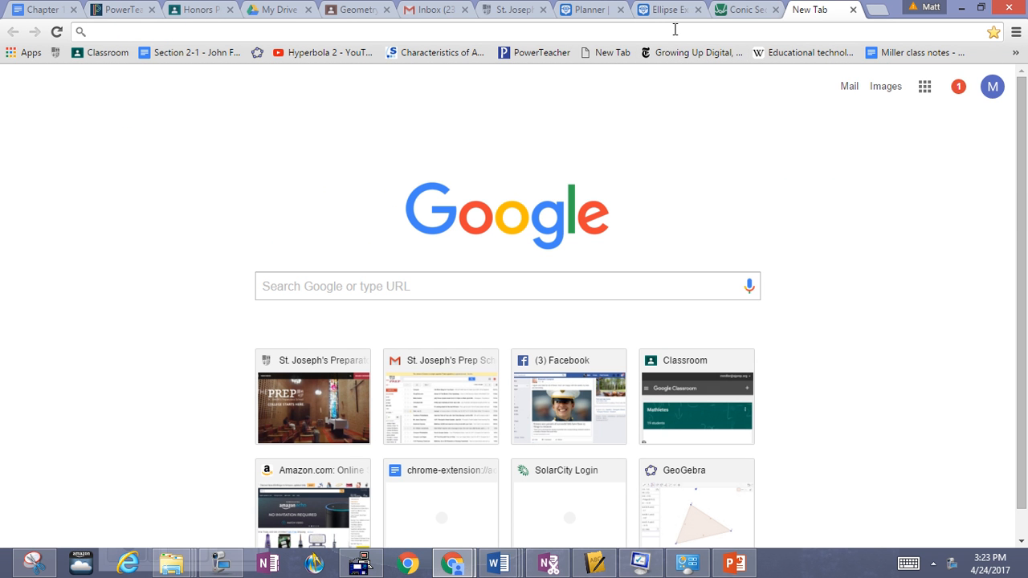
type("my")
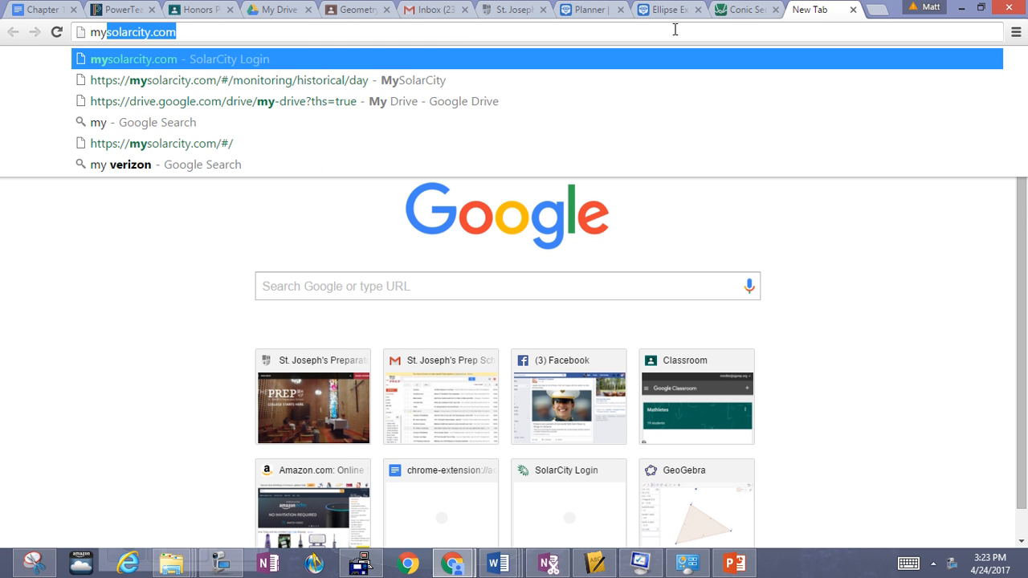
type("sk")
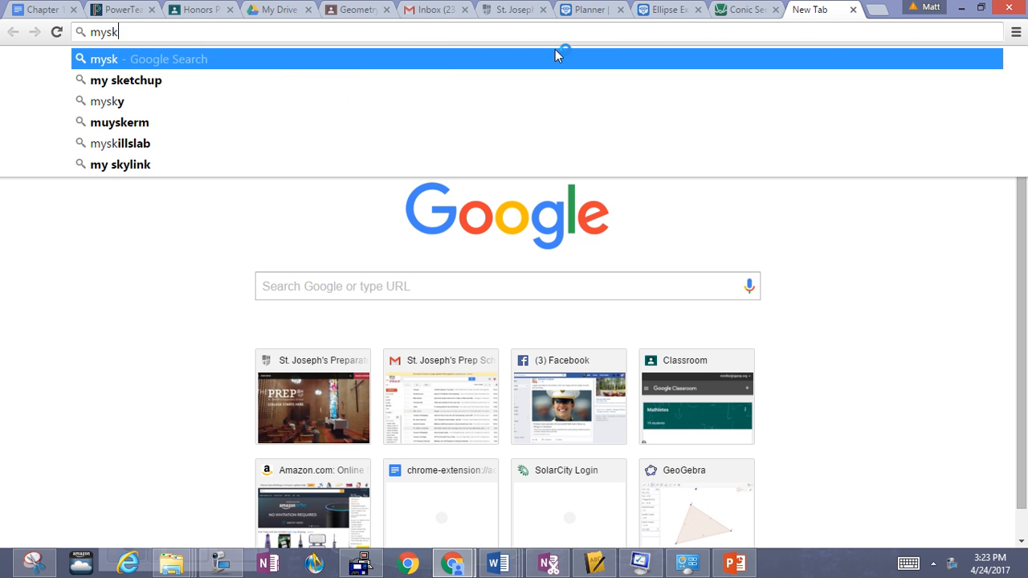
left_click(491, 78)
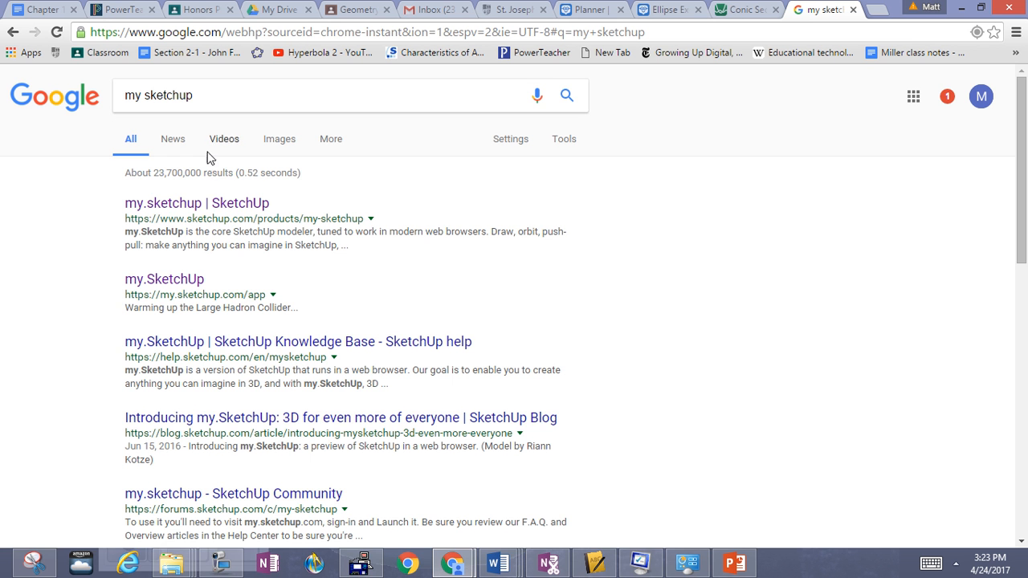
left_click(213, 207)
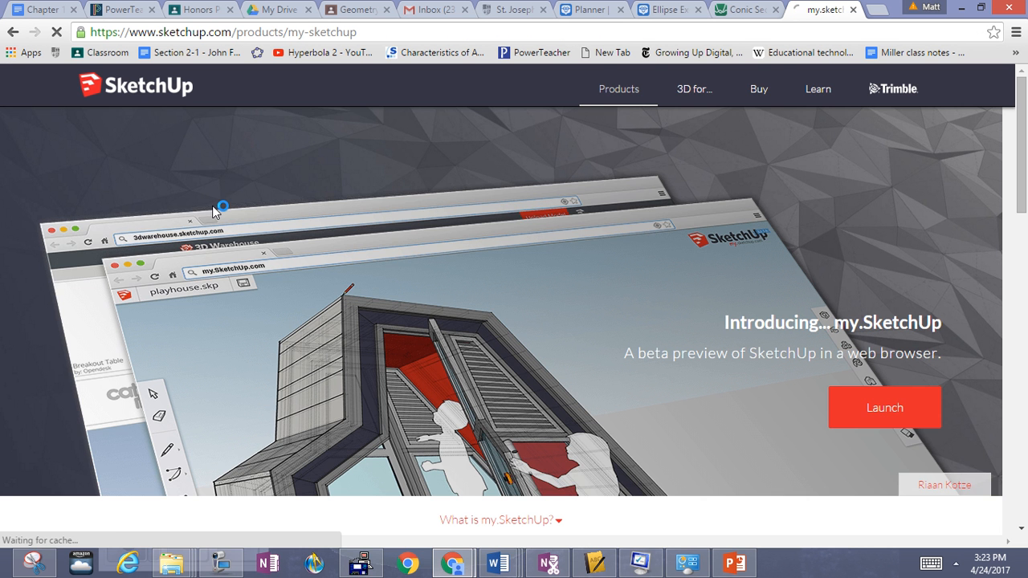
- Launch the my.SketchUp web modeler from its product page and decline to reopen the unsaved model from the last session
left_click(624, 94)
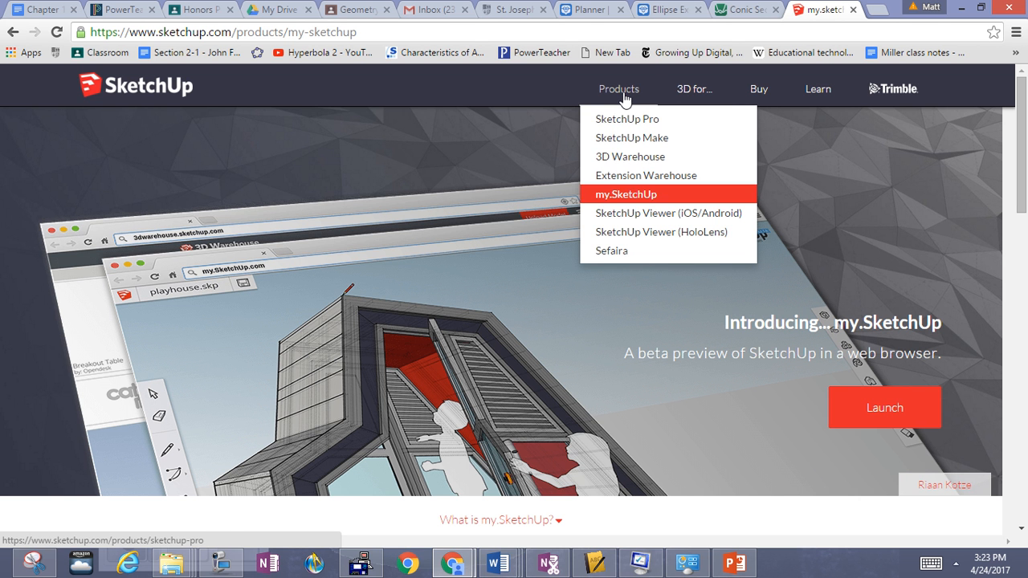
left_click(630, 203)
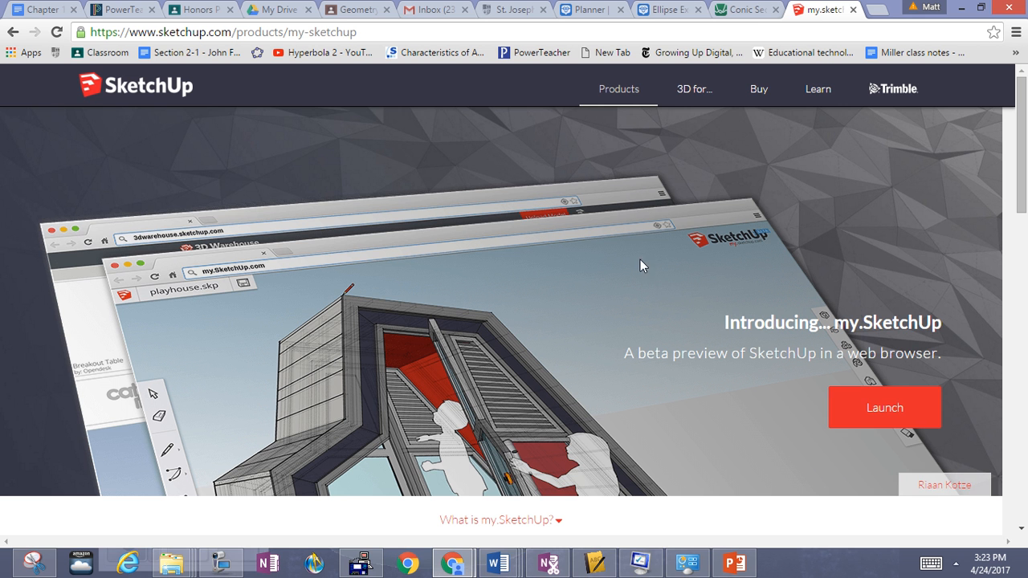
left_click(887, 411)
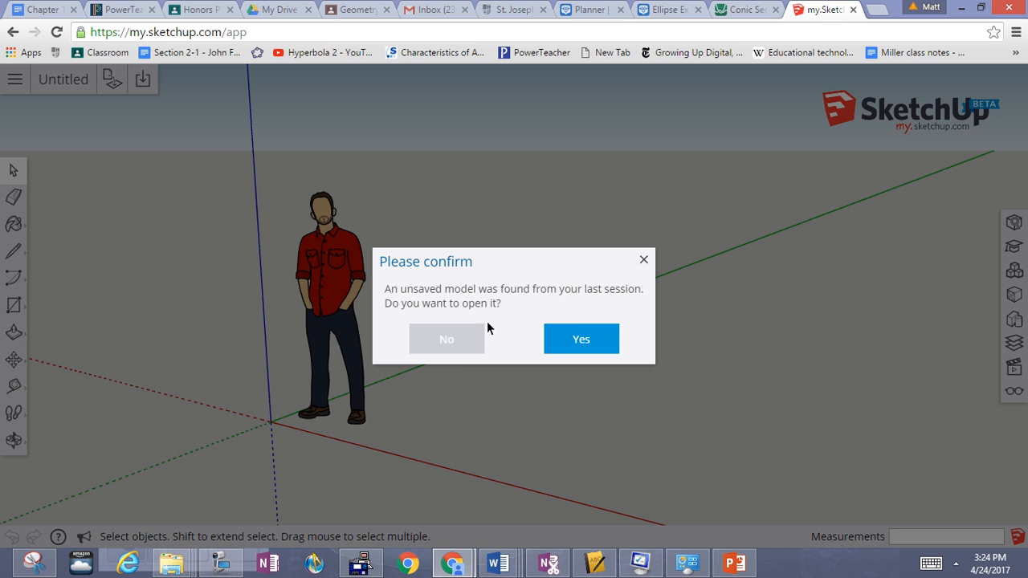
left_click(460, 344)
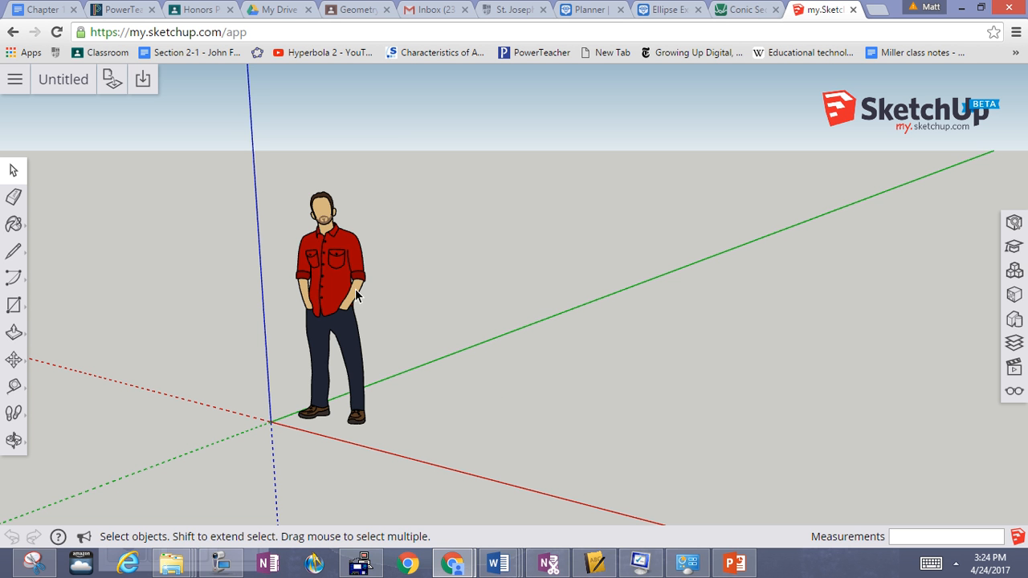
- Draw a rectangle on the ground from the origin between the red and green axes, about 5' 10" by 6' 2"
mouse_move(315, 287)
left_mouse_down()
mouse_move(382, 299)
mouse_move(304, 261)
mouse_move(403, 253)
mouse_move(327, 280)
left_mouse_up()
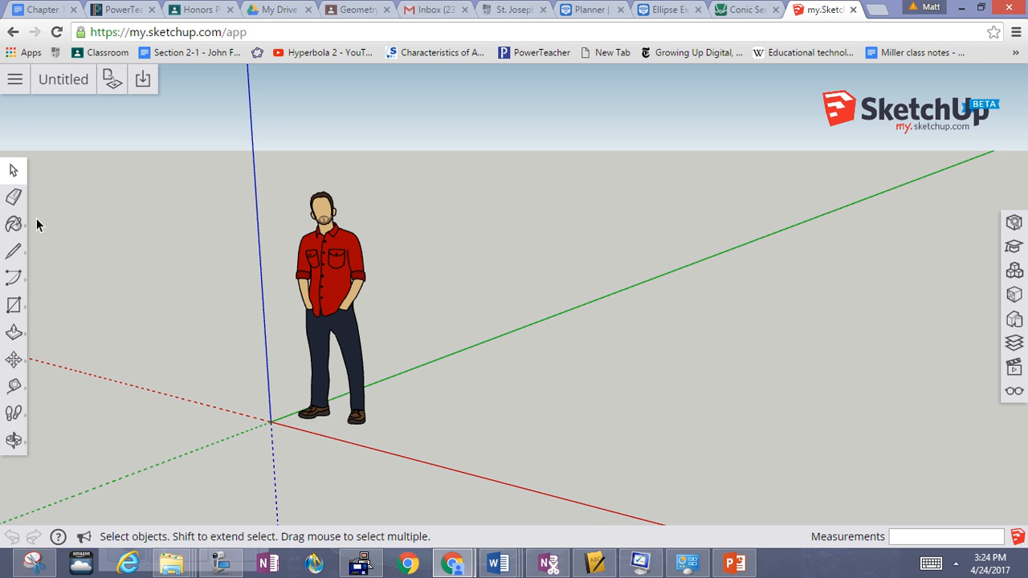
left_click(14, 448)
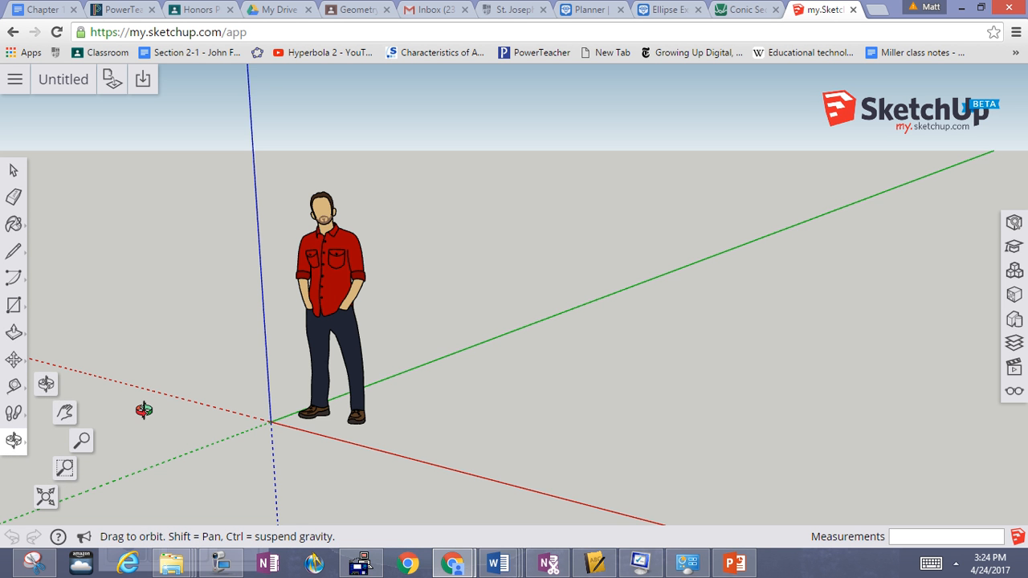
left_click_drag(222, 361, 371, 358)
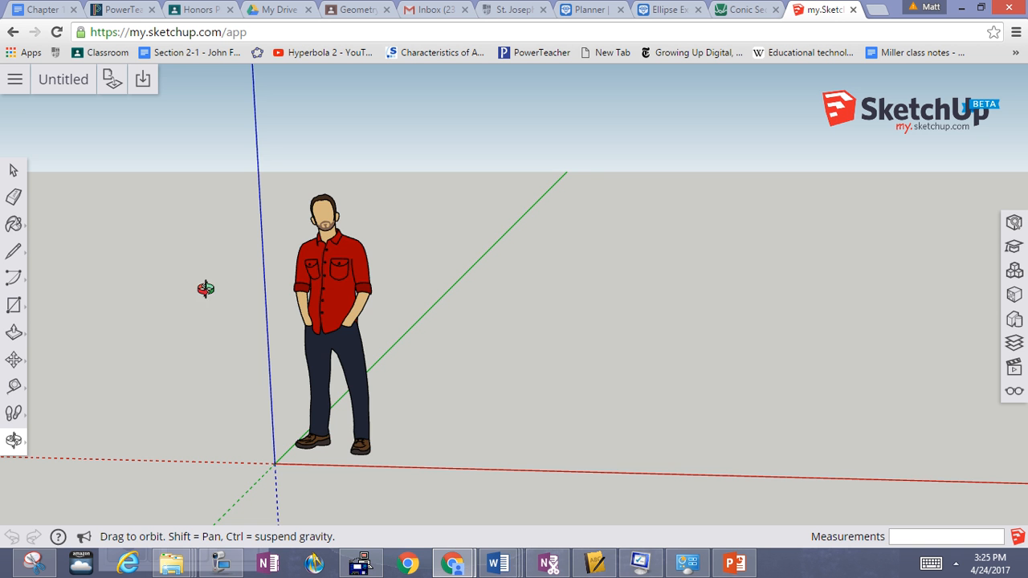
left_click_drag(438, 378, 338, 355)
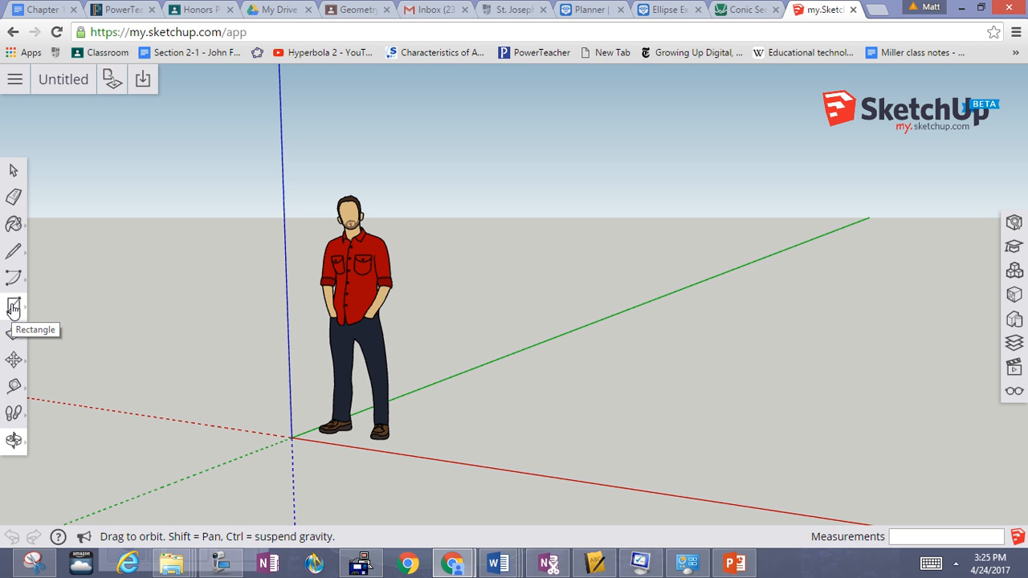
left_click(14, 310)
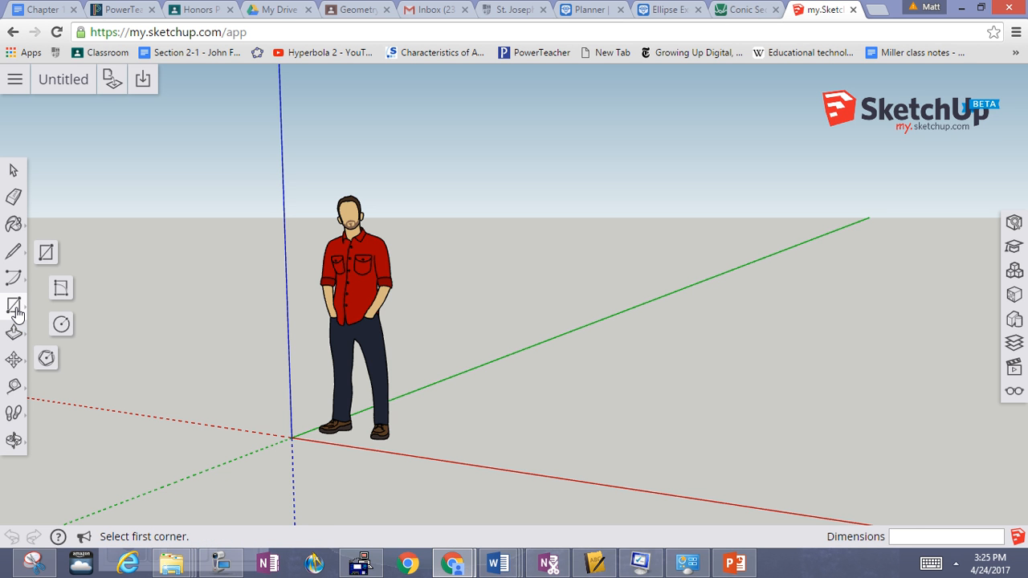
left_click(46, 267)
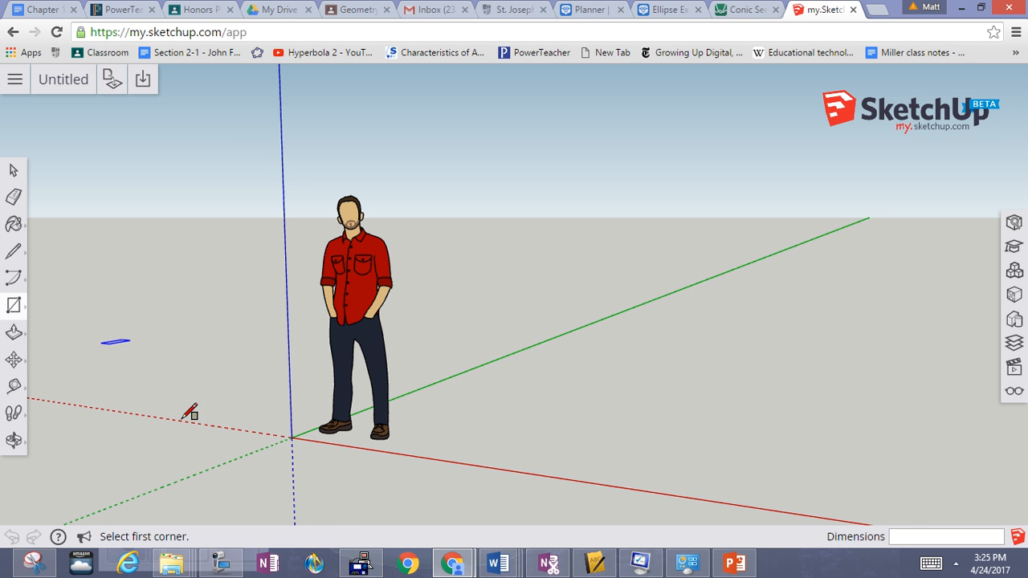
left_click(291, 436)
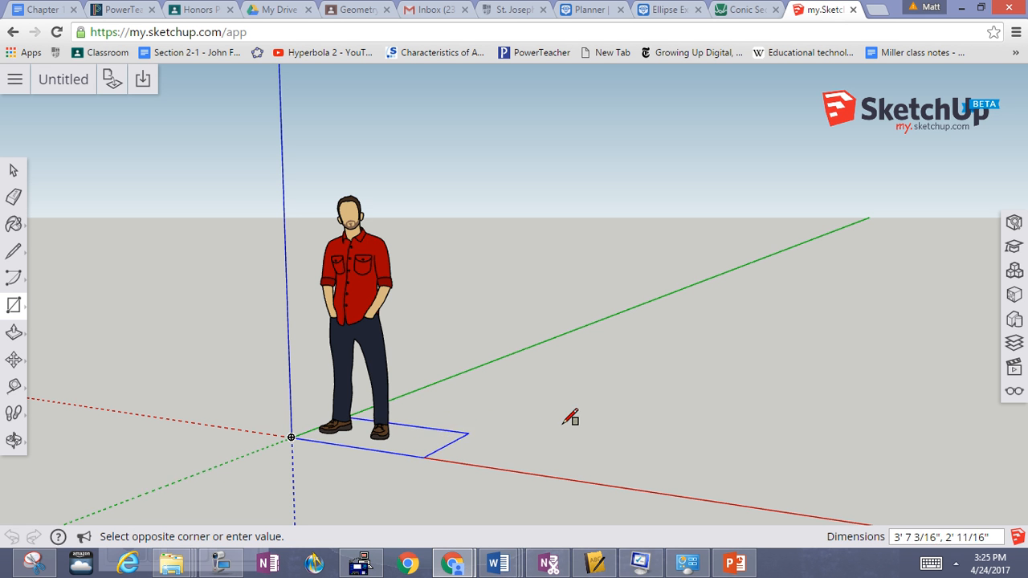
left_click(611, 405)
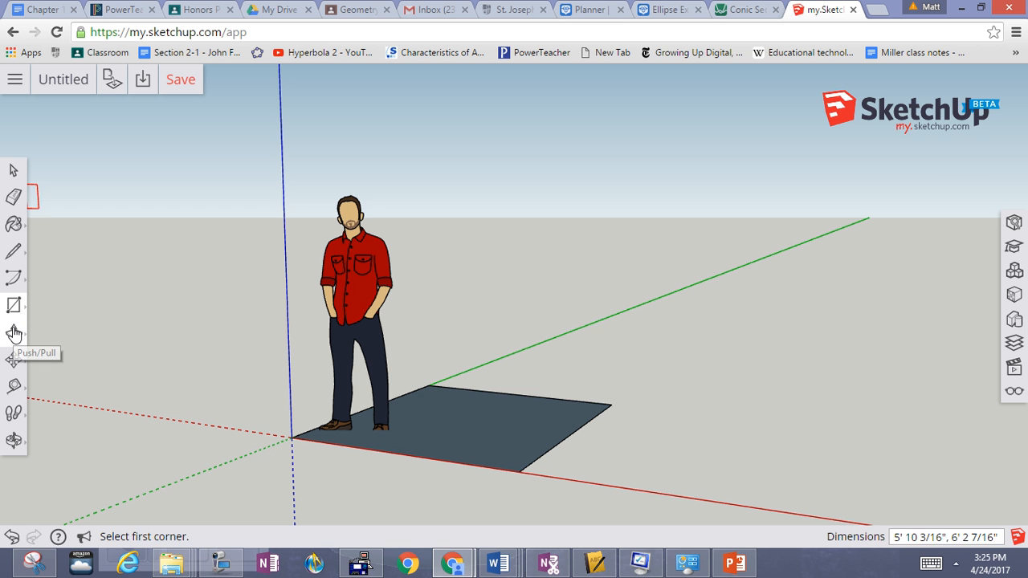
- Push/Pull the ground rectangle upward about 3' 7" to form a box
left_click(14, 334)
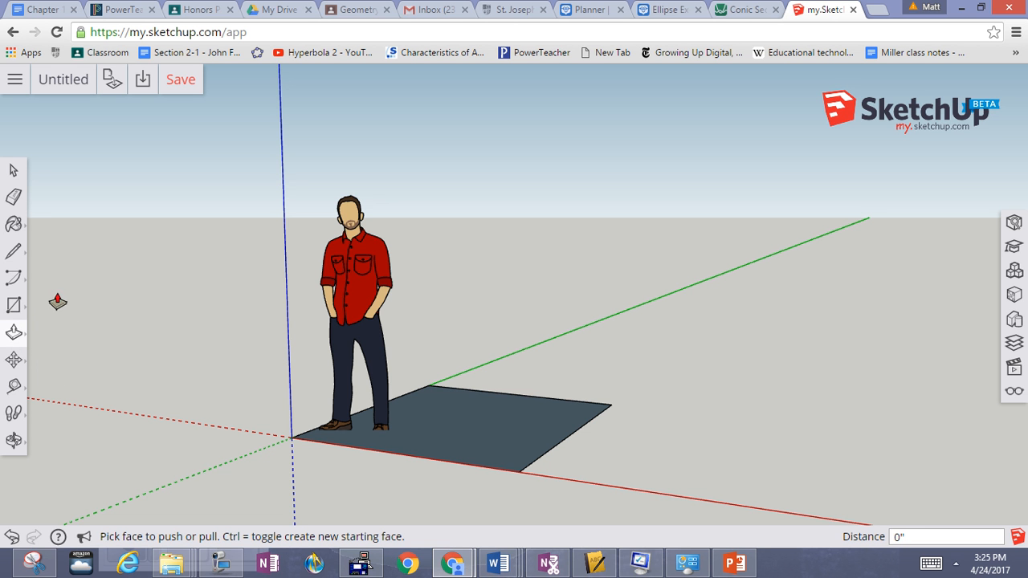
left_click(468, 422)
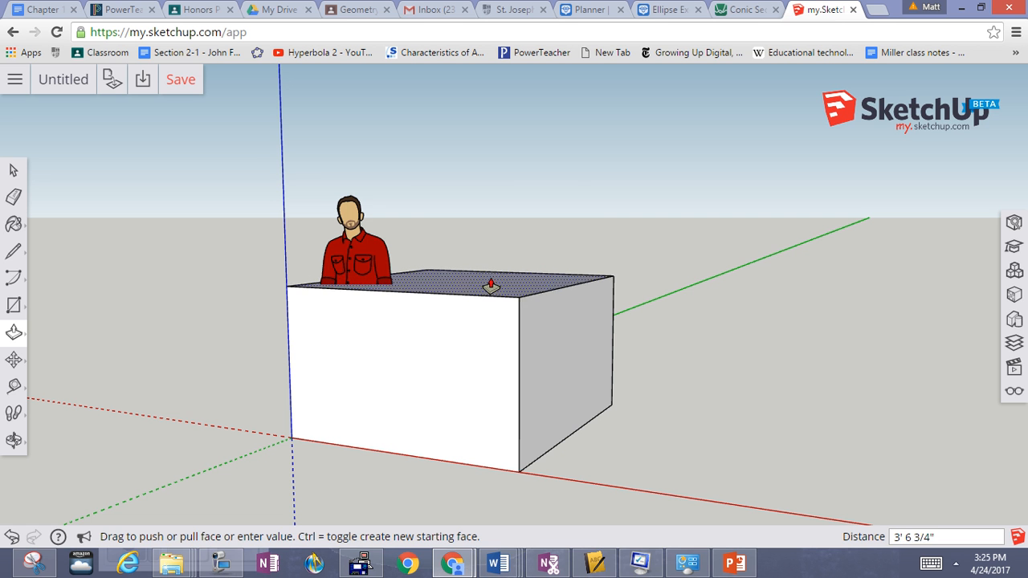
left_click(491, 283)
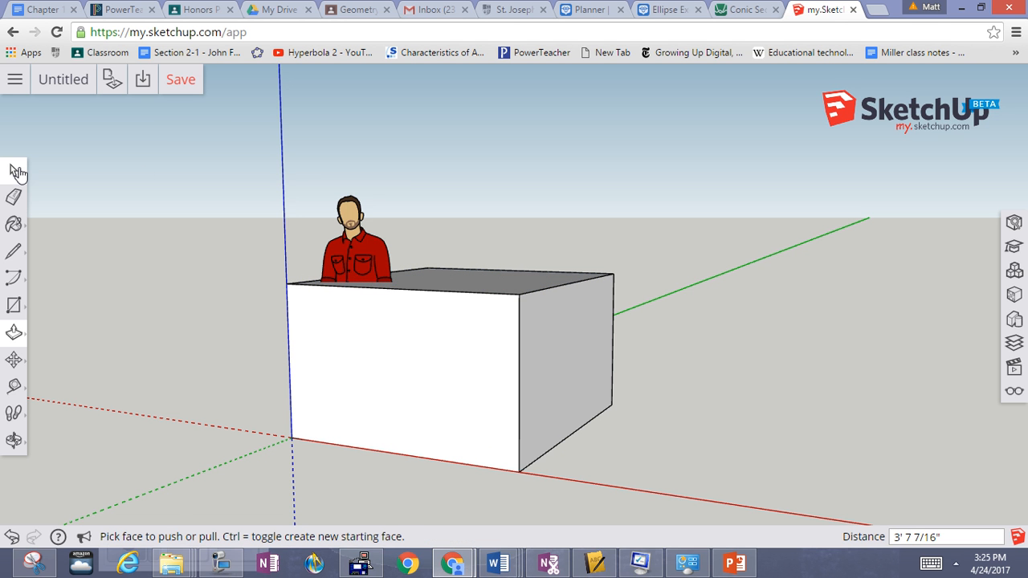
left_click(15, 171)
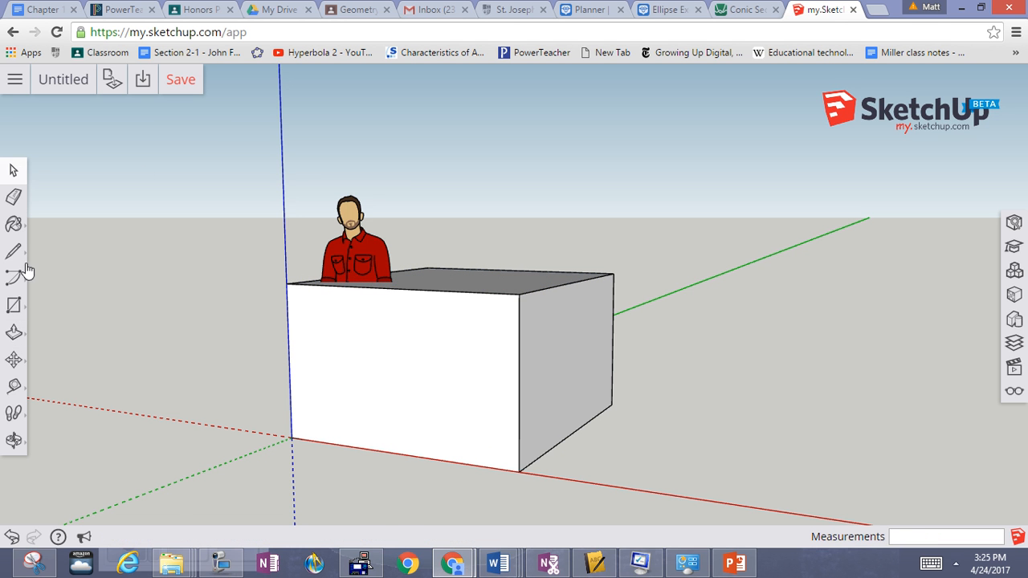
- Draw a 6-sided polygon on the ground beside the box with an inscribed radius of about 2' 11"
left_click(14, 442)
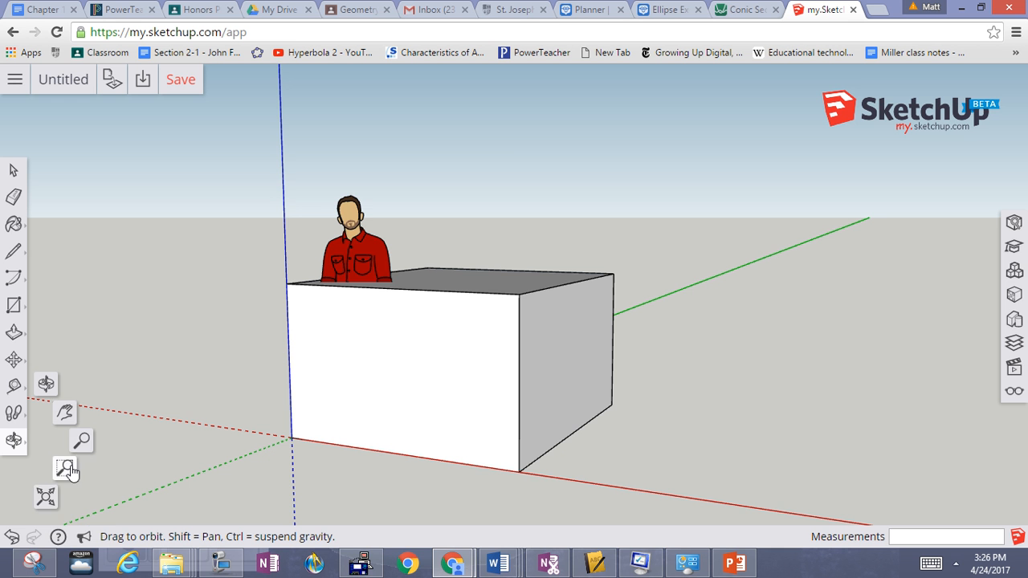
left_click(46, 384)
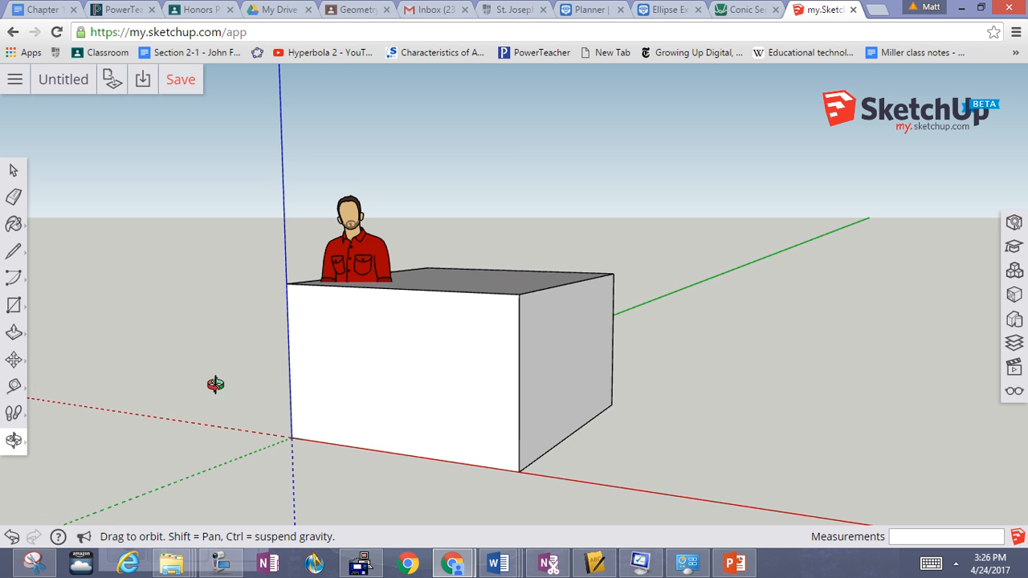
left_click_drag(394, 468, 444, 476)
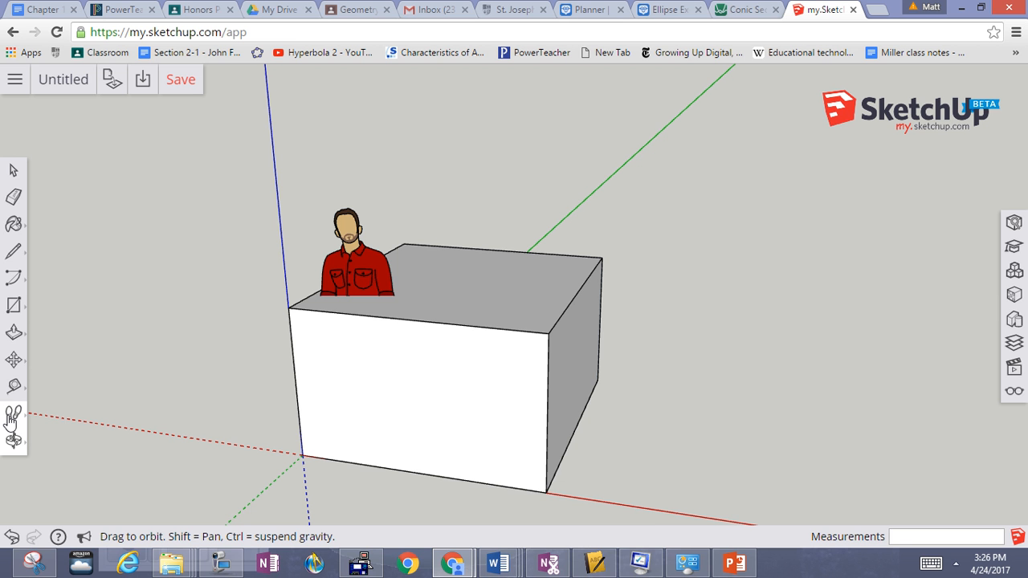
left_click(22, 314)
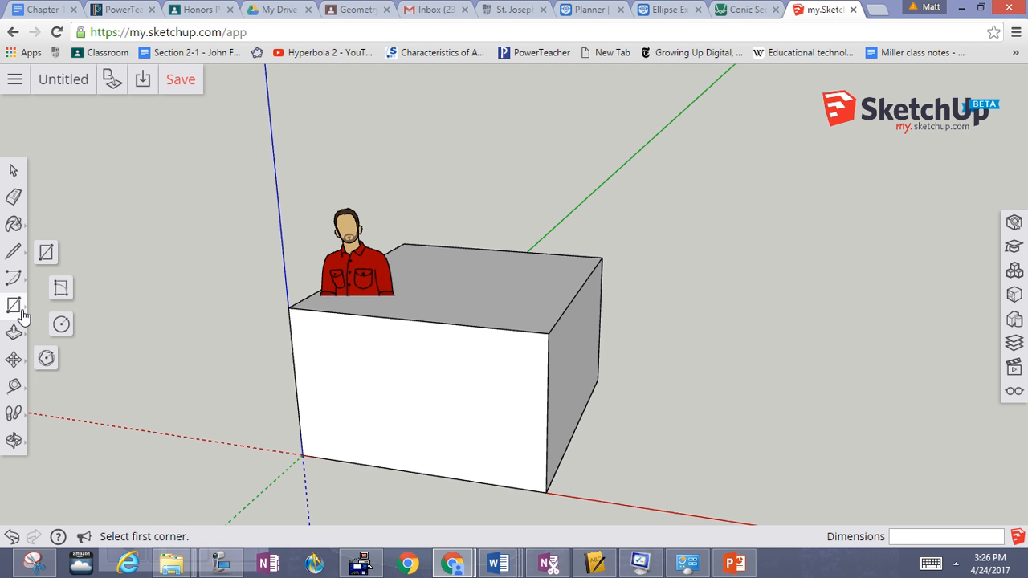
left_click(46, 359)
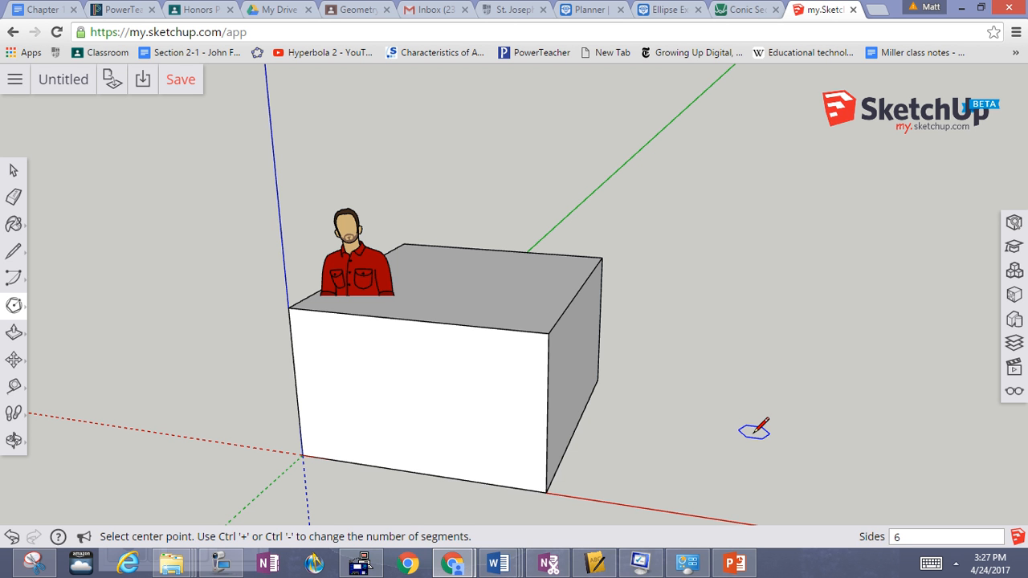
left_click(754, 431)
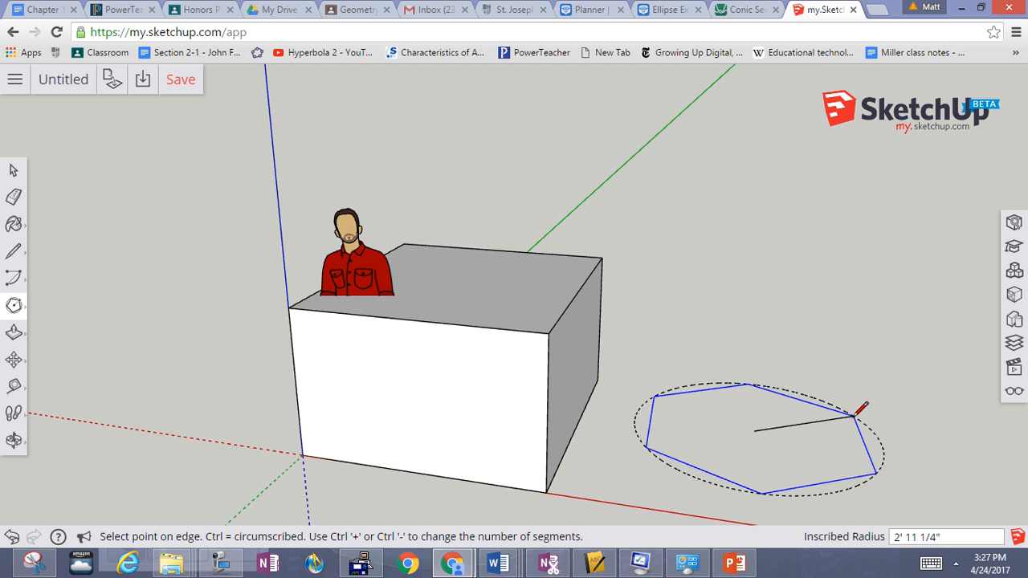
left_click(853, 415)
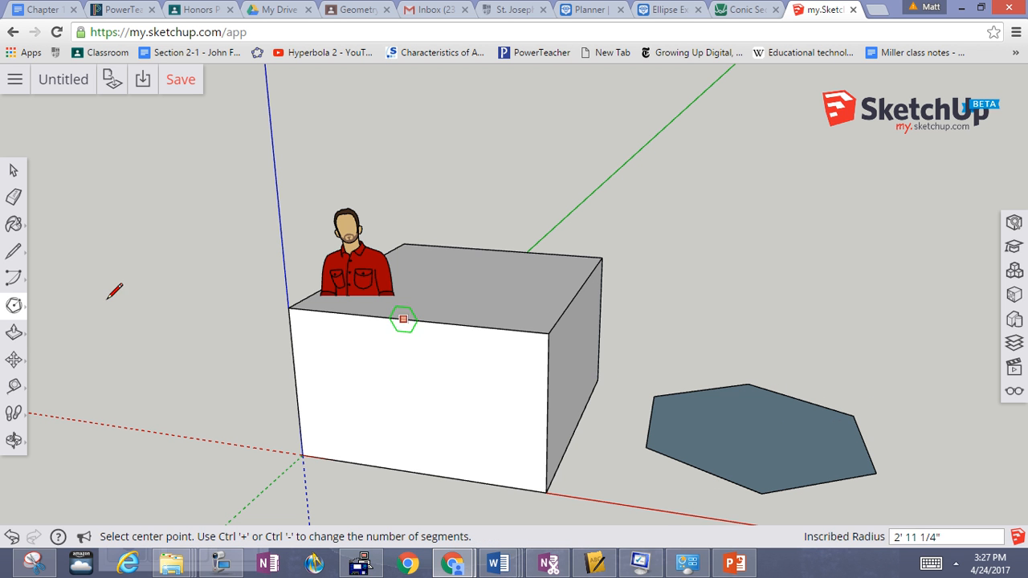
- Push/Pull the hexagon upward about 3' 5" to form a hexagonal prism
left_click(14, 332)
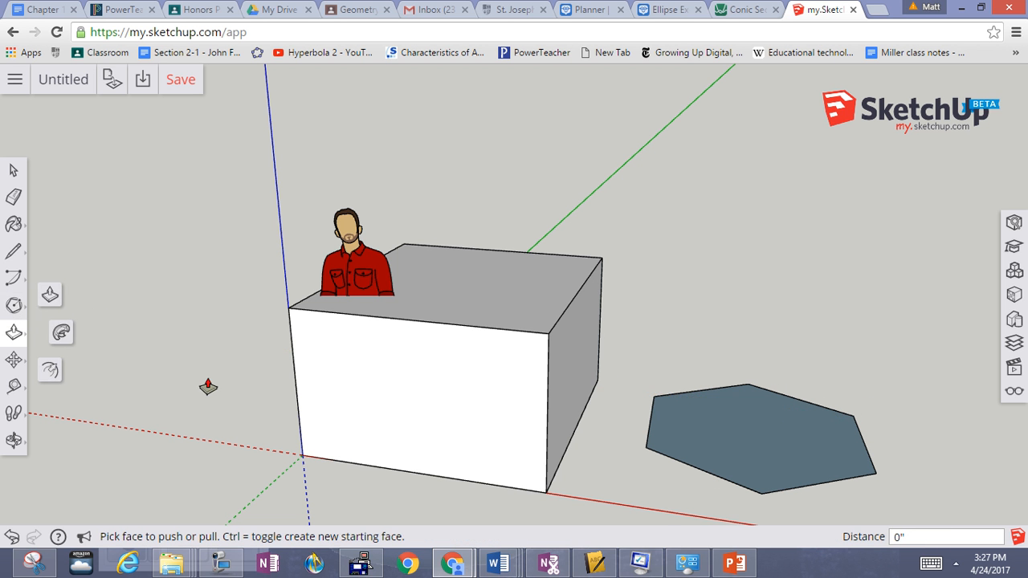
left_click(725, 440)
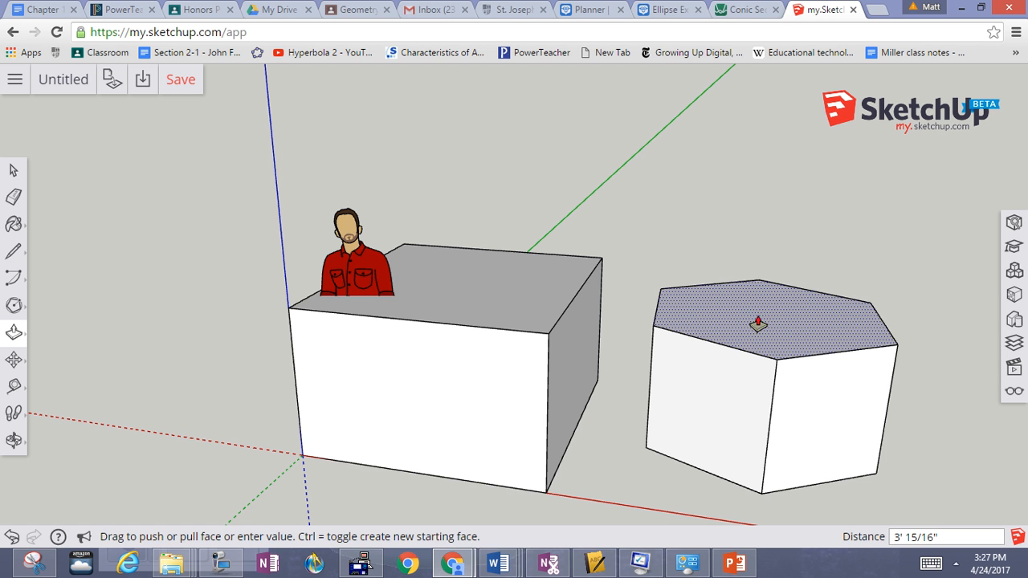
left_click(761, 313)
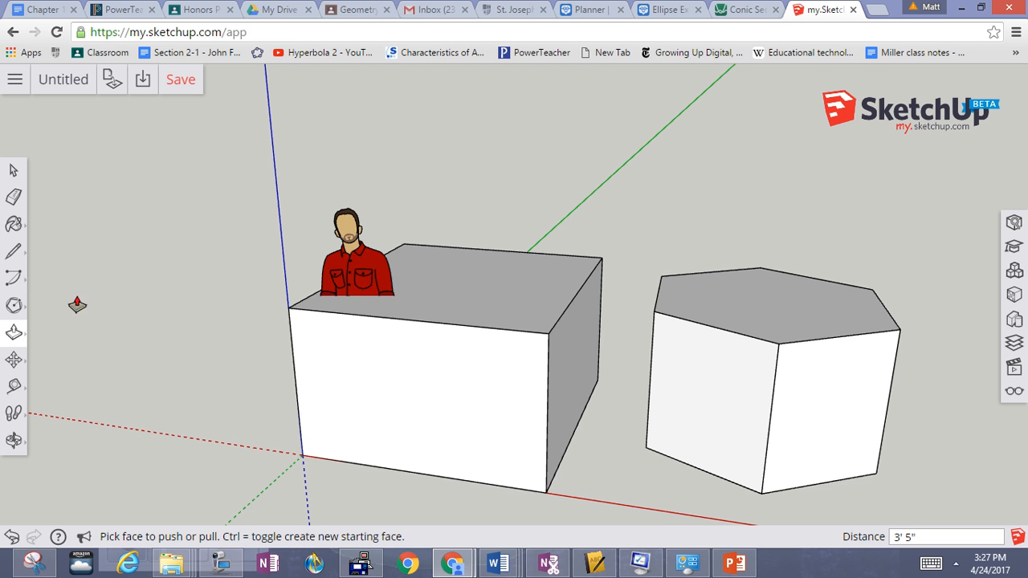
left_click(22, 291)
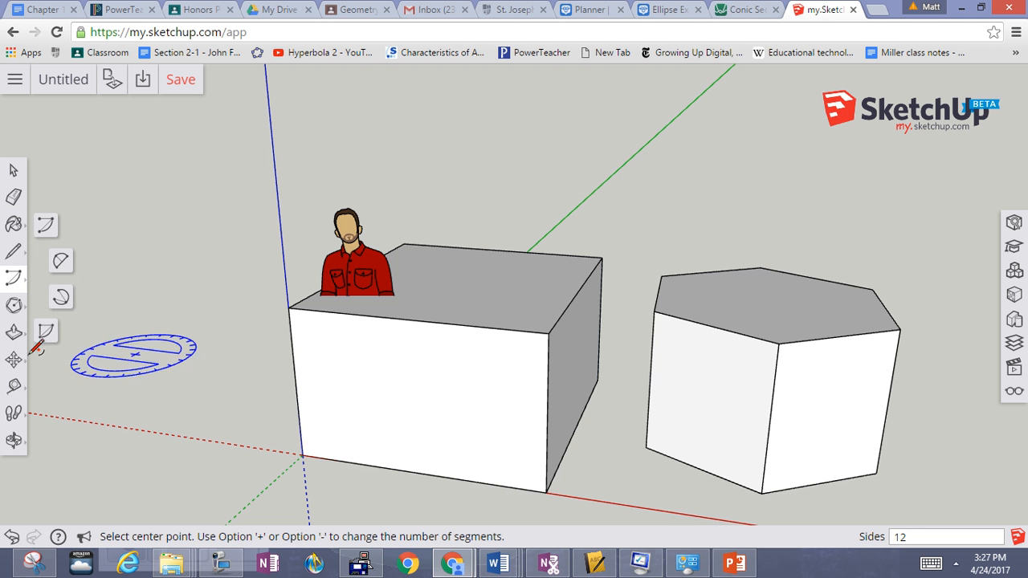
left_click(13, 333)
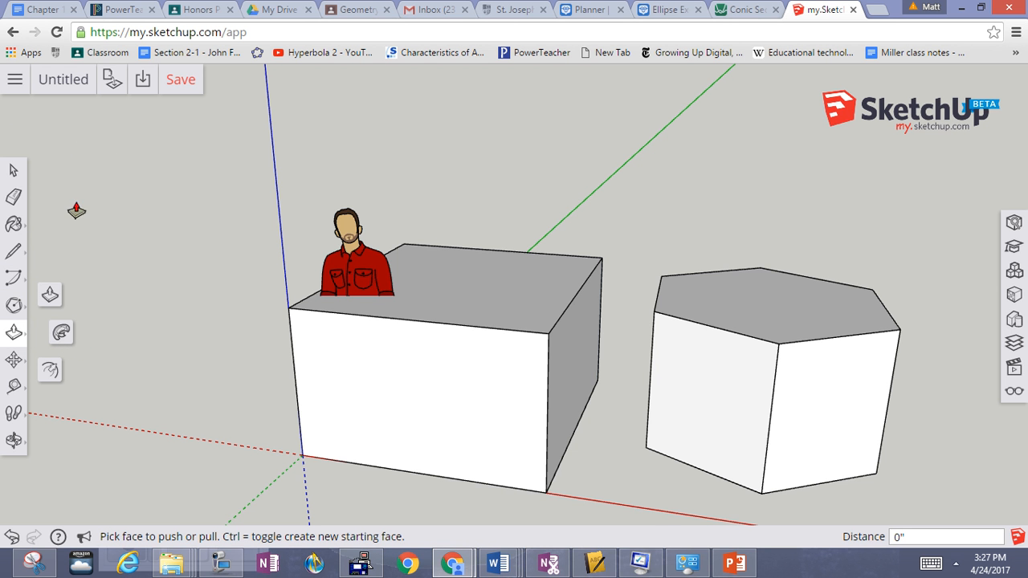
- Draw a 5-sided polygon on the ground beyond the box, opposite the hexagonal prism, with an inscribed radius of about 2' 1"
left_click(12, 172)
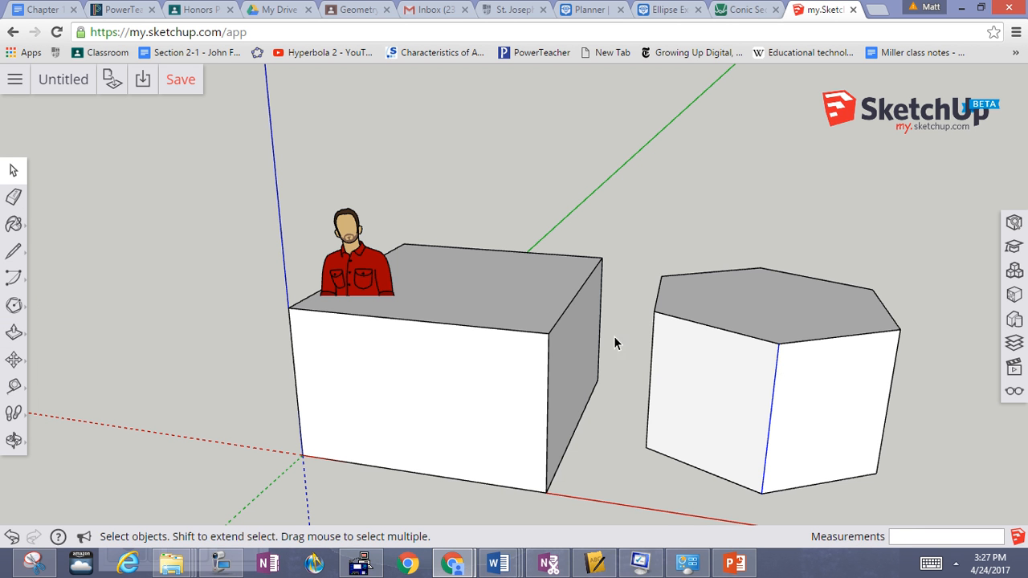
left_click(21, 312)
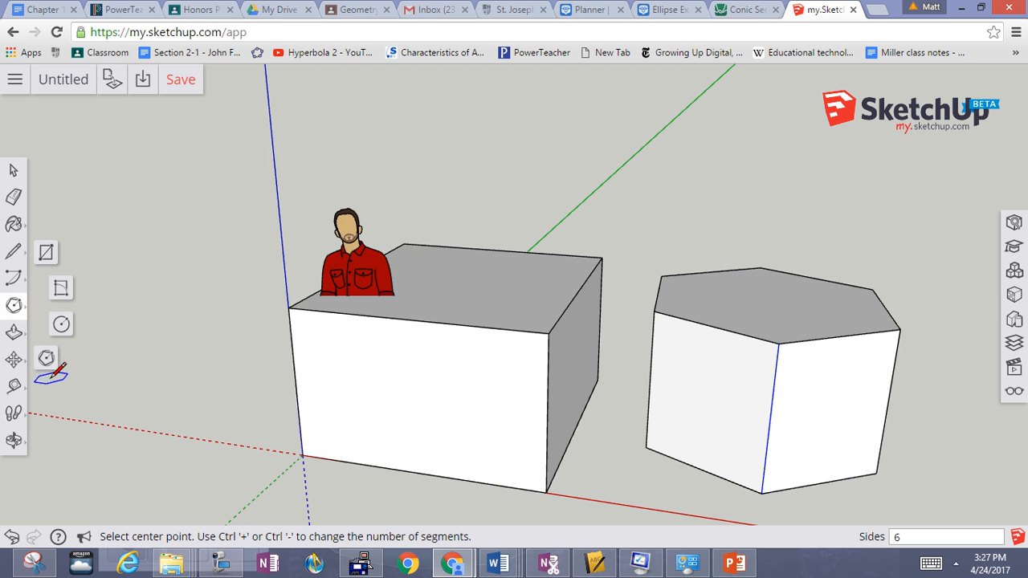
left_click(46, 359)
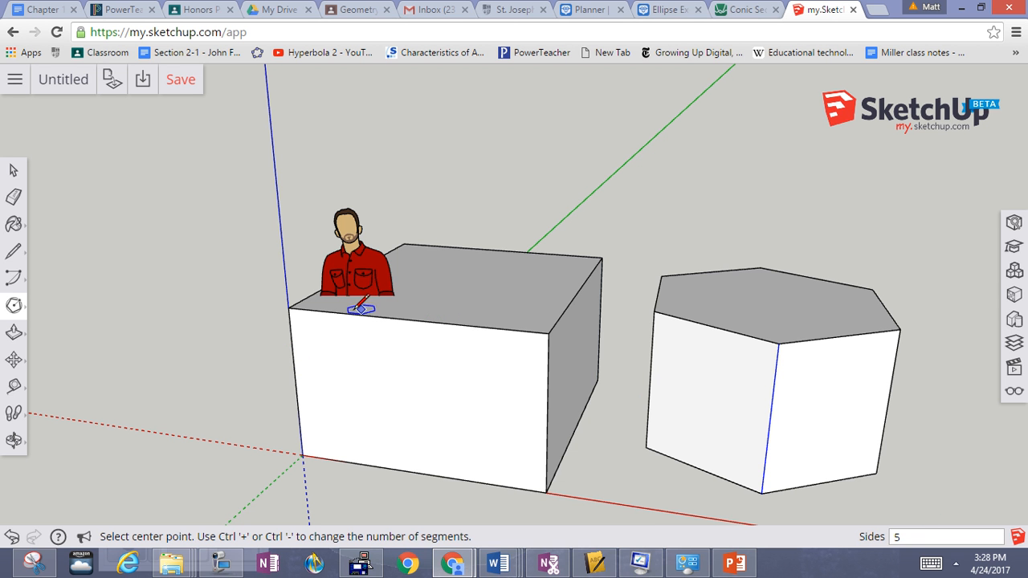
left_click(163, 331)
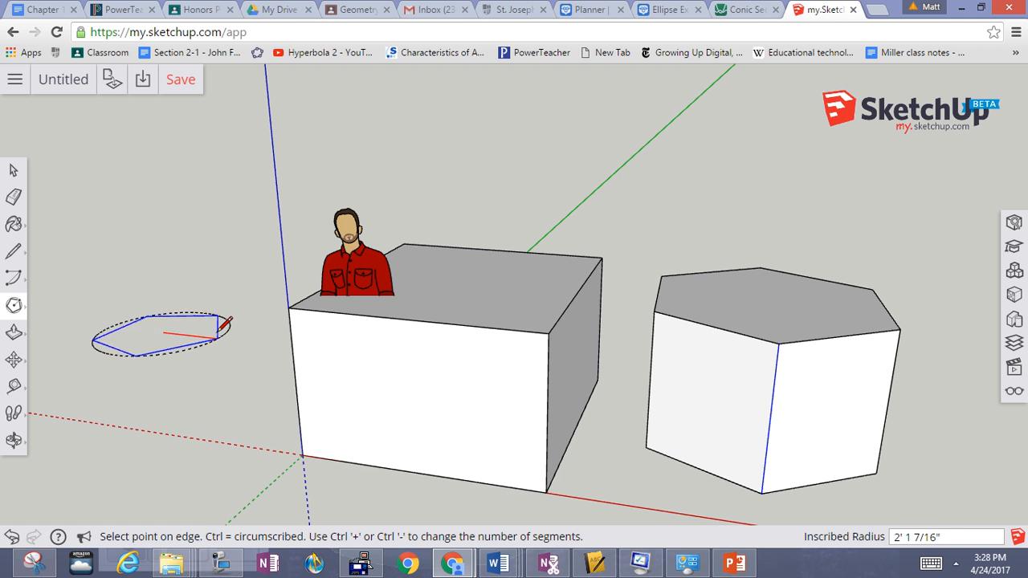
left_click(218, 331)
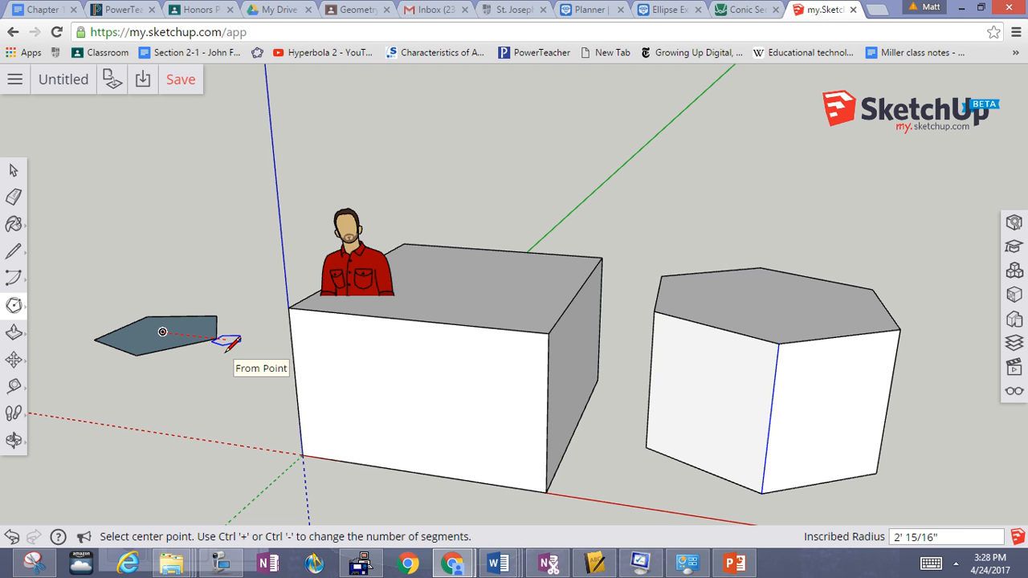
- Push/Pull the pentagon upward about 3' 10" to form a pentagonal prism
left_click(15, 333)
left_click_drag(165, 331, 168, 218)
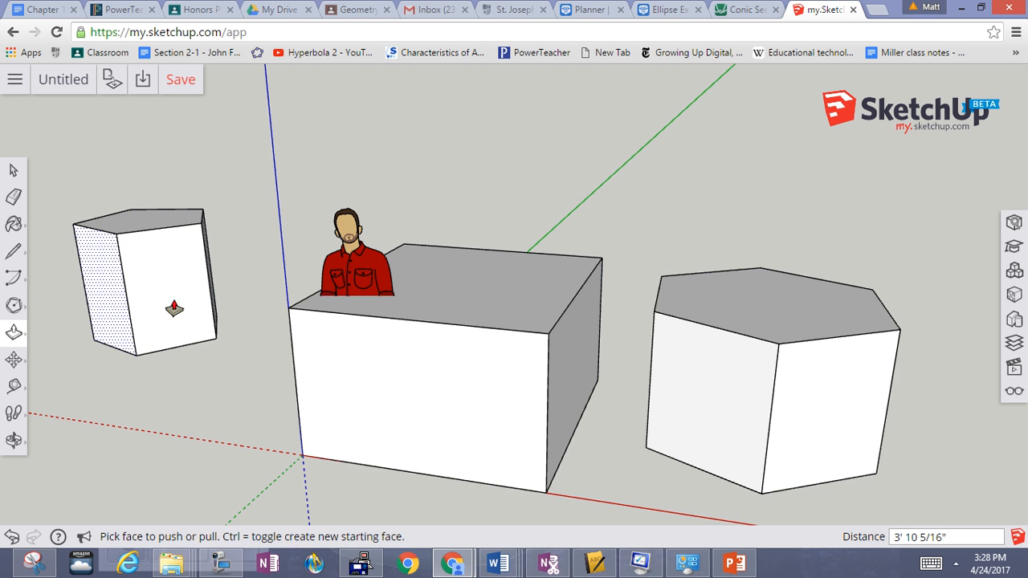
- Orbit around the three solids to examine them from below, from ground level and from above
left_click(14, 307)
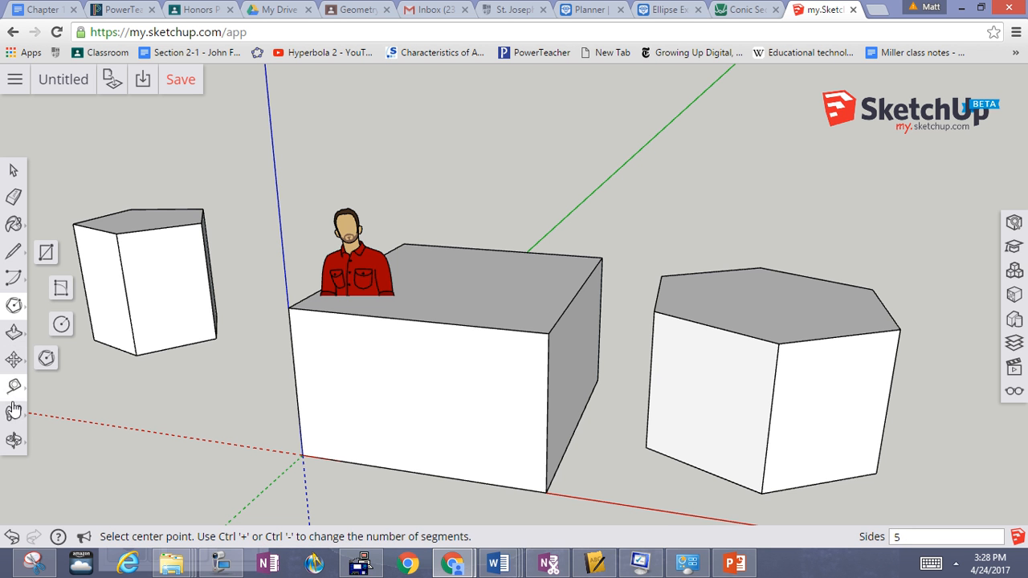
left_click(13, 440)
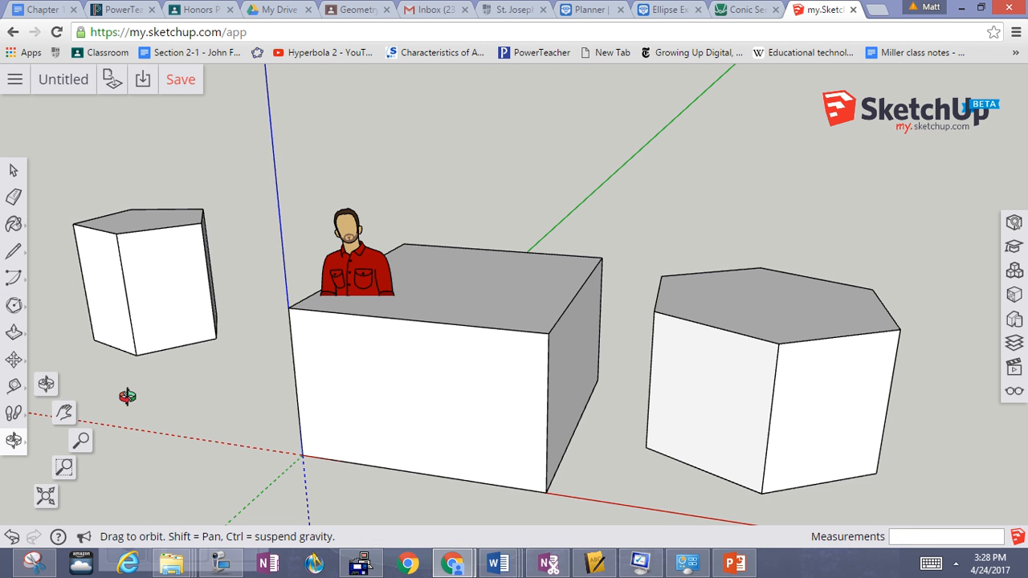
left_click_drag(142, 339, 218, 77)
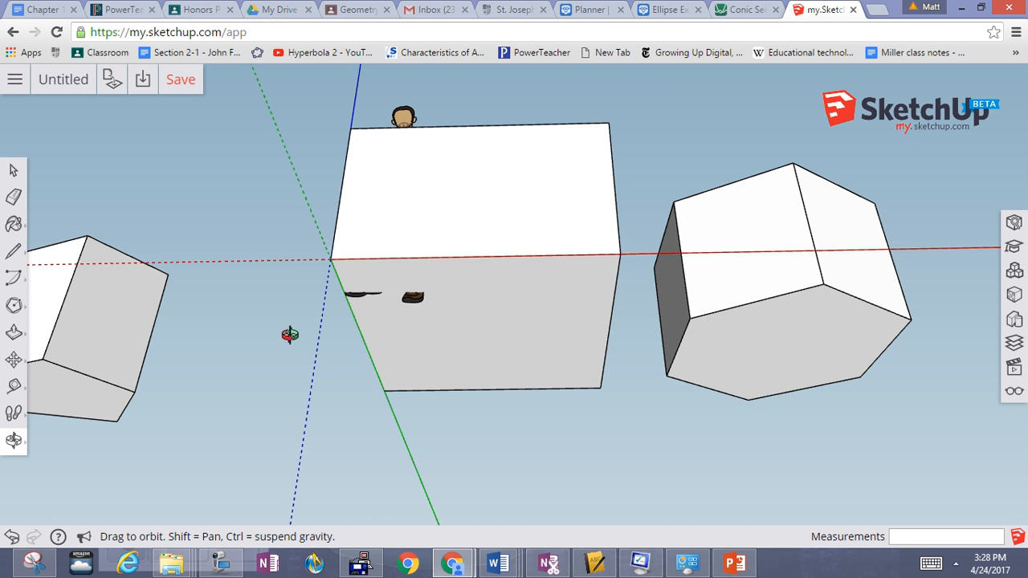
left_click_drag(286, 335, 320, 538)
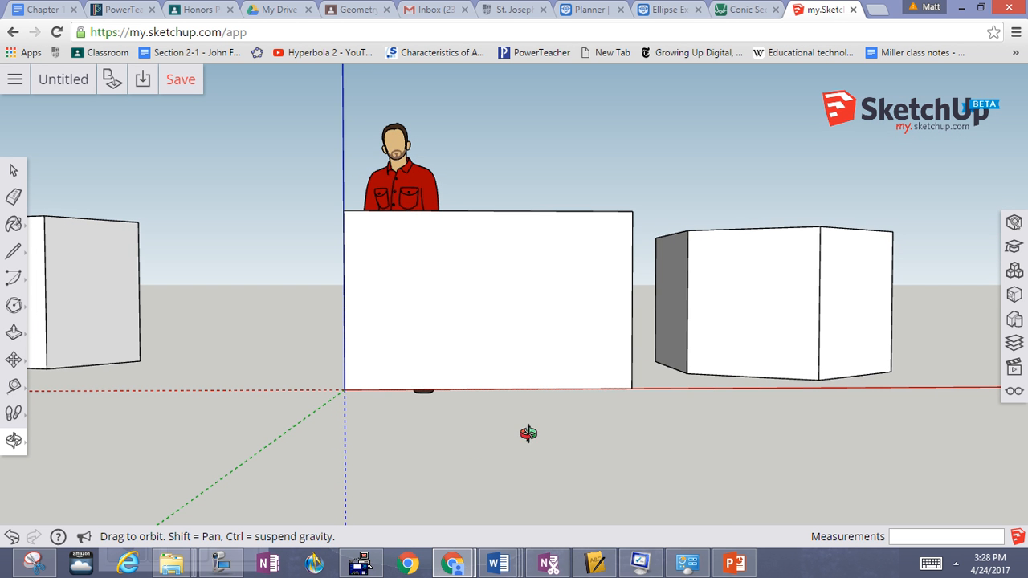
left_click_drag(503, 324, 424, 436)
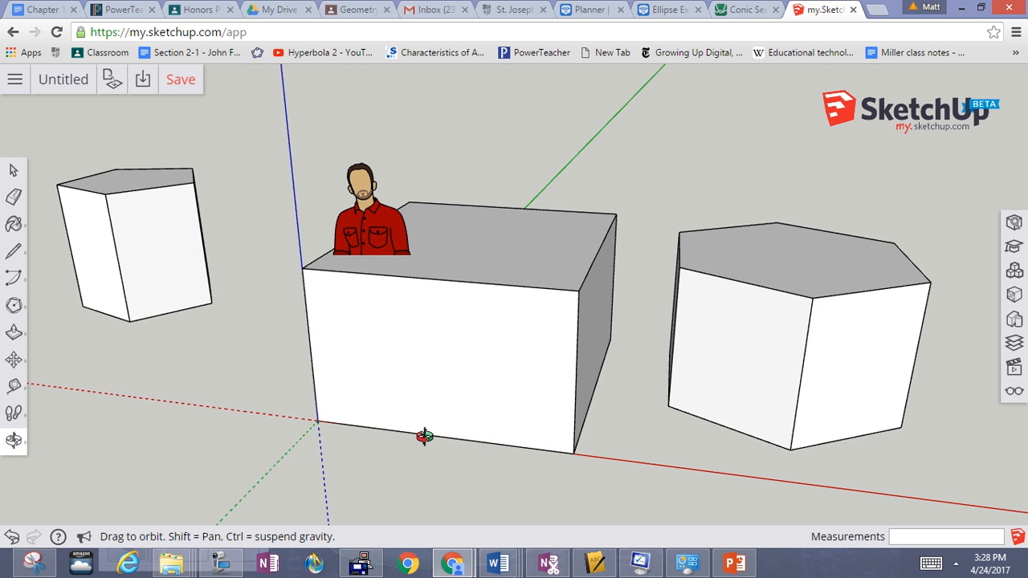